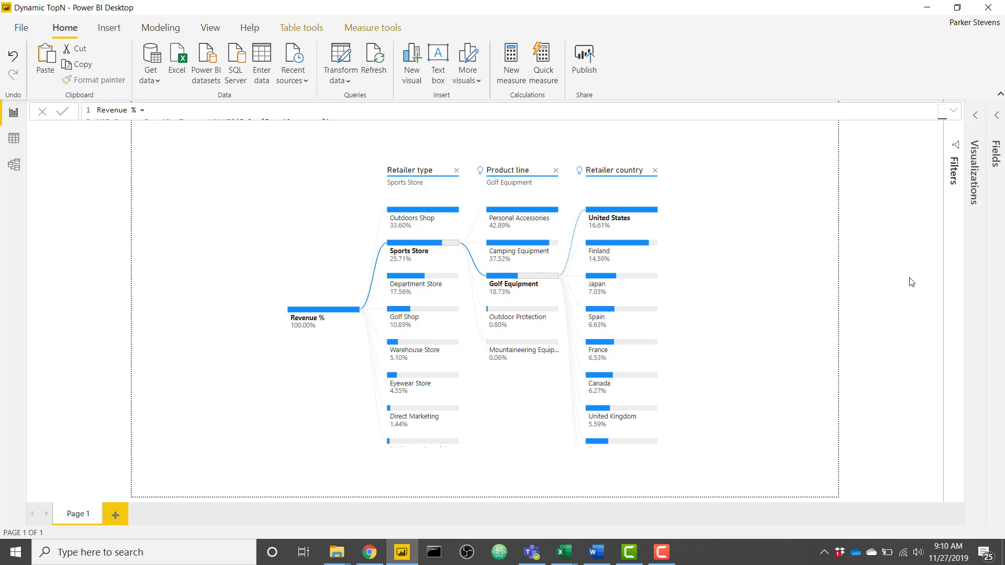
- Remove the Product line and Retailer country levels from the decomposition tree, keeping only Retailer type
left_click(718, 263)
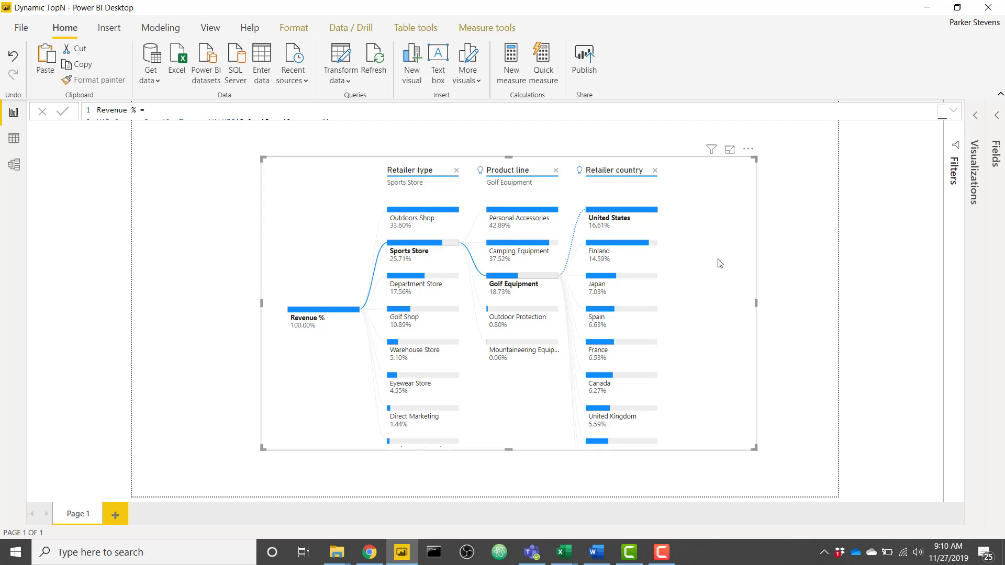
left_click(555, 170)
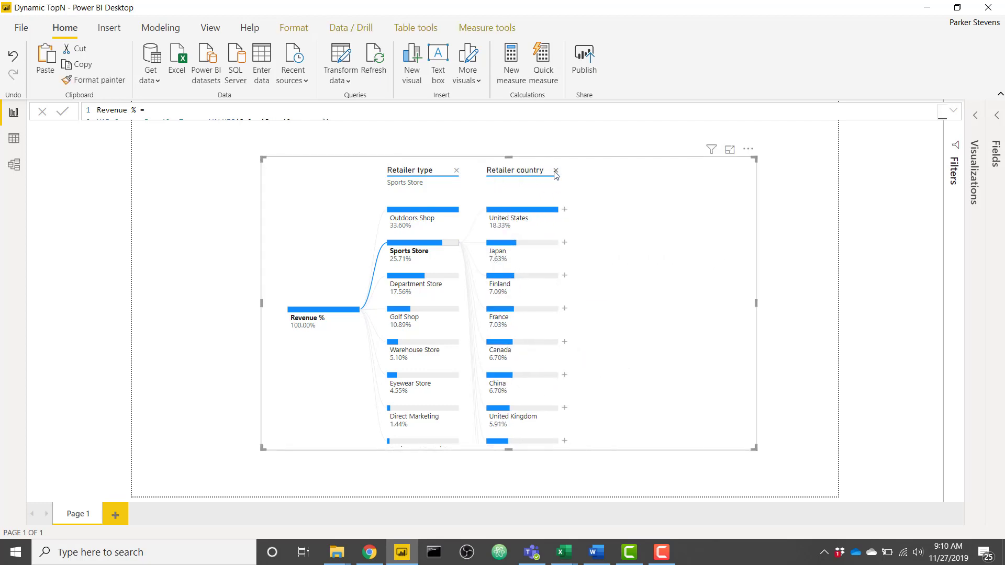
left_click(555, 171)
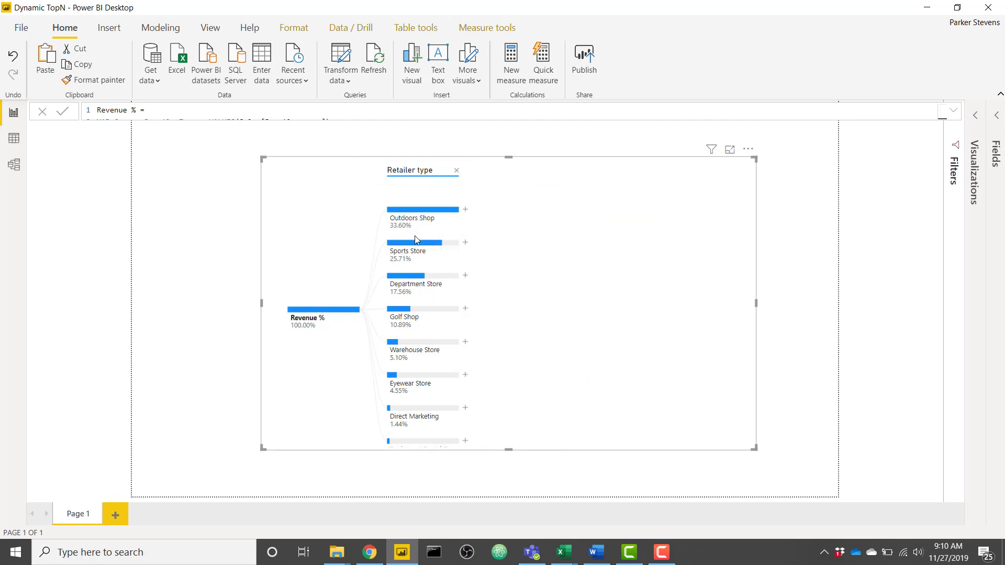
- Break down the Outdoors Shop node by Product line and inspect the Personal Accessories percentage
left_click(467, 211)
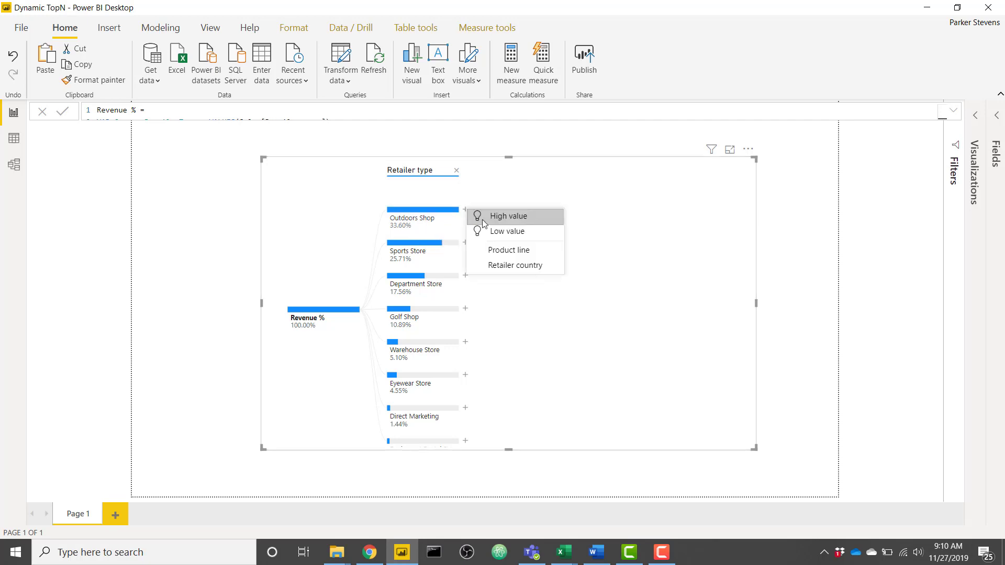
left_click(502, 252)
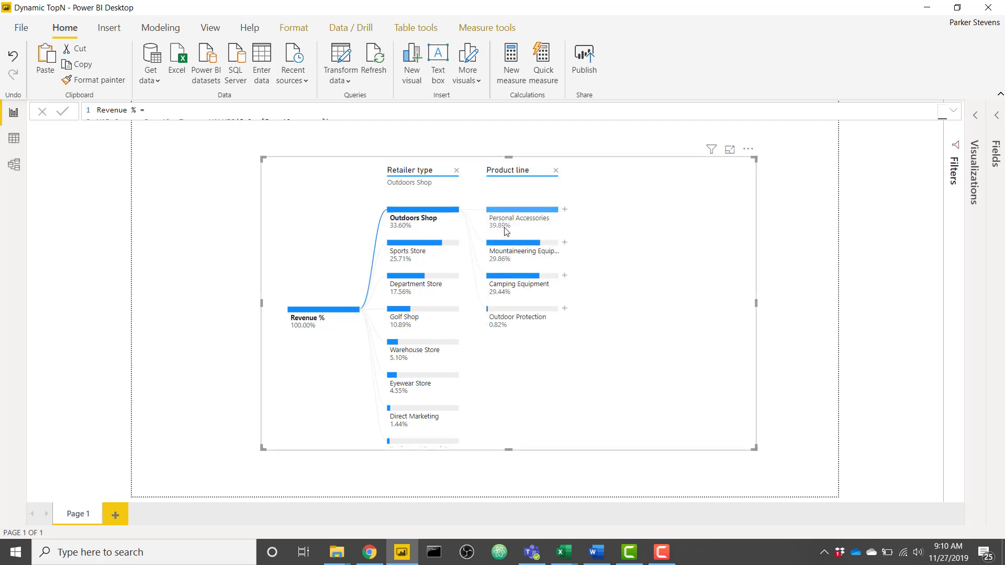
mouse_move(506, 232)
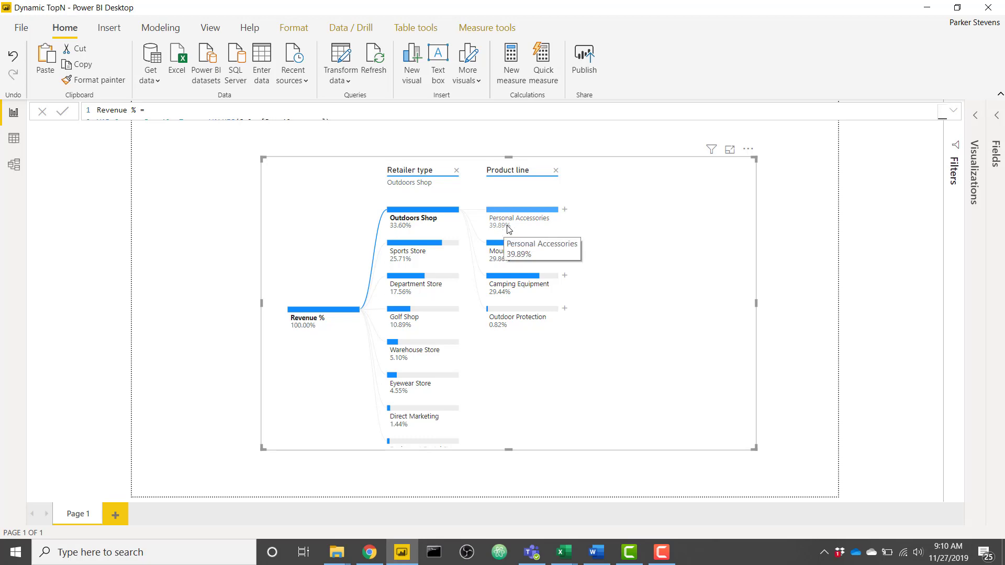
mouse_move(406, 229)
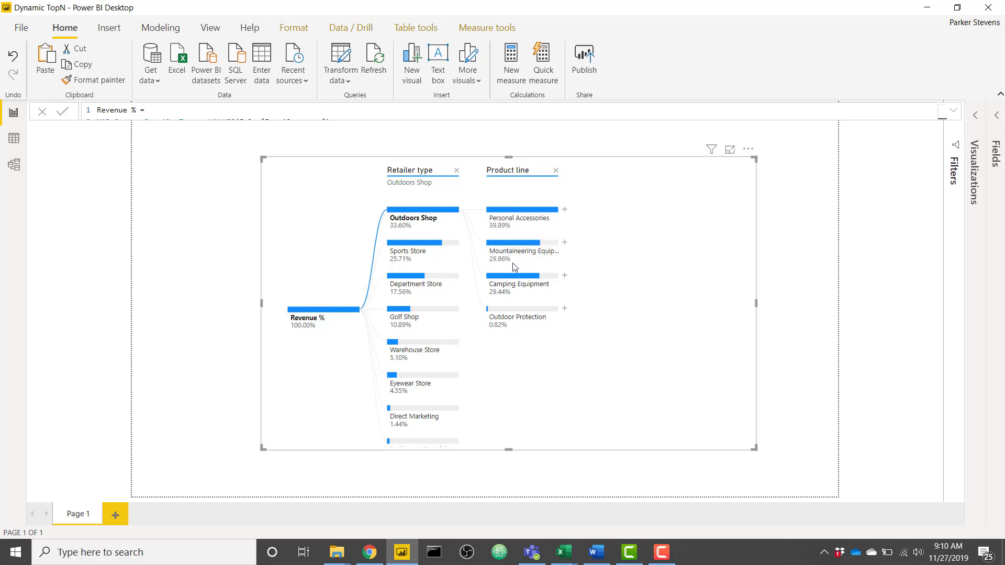
- Break down the Mountaineering Equipment node by Retailer country and inspect the United States share
mouse_move(521, 262)
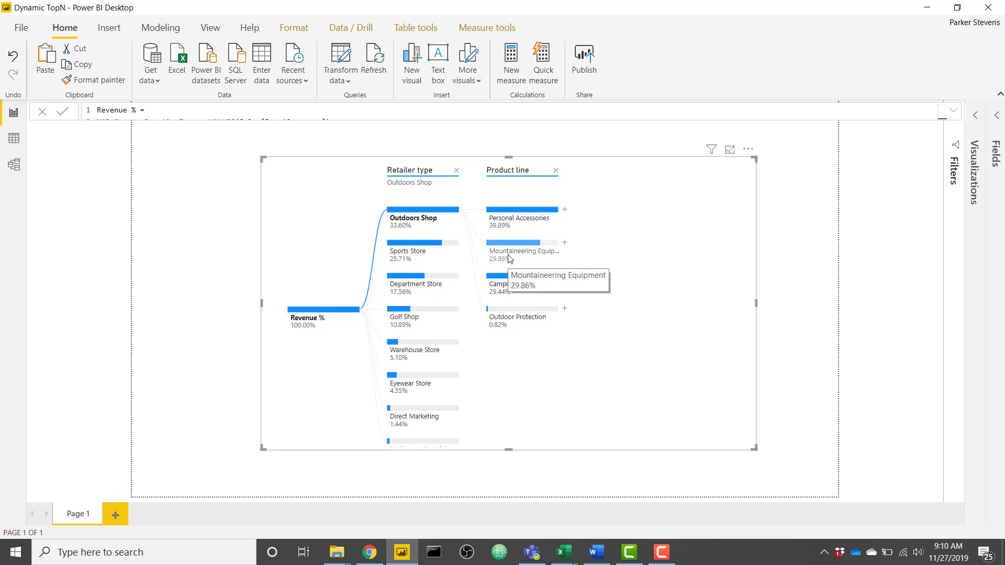
left_click(564, 243)
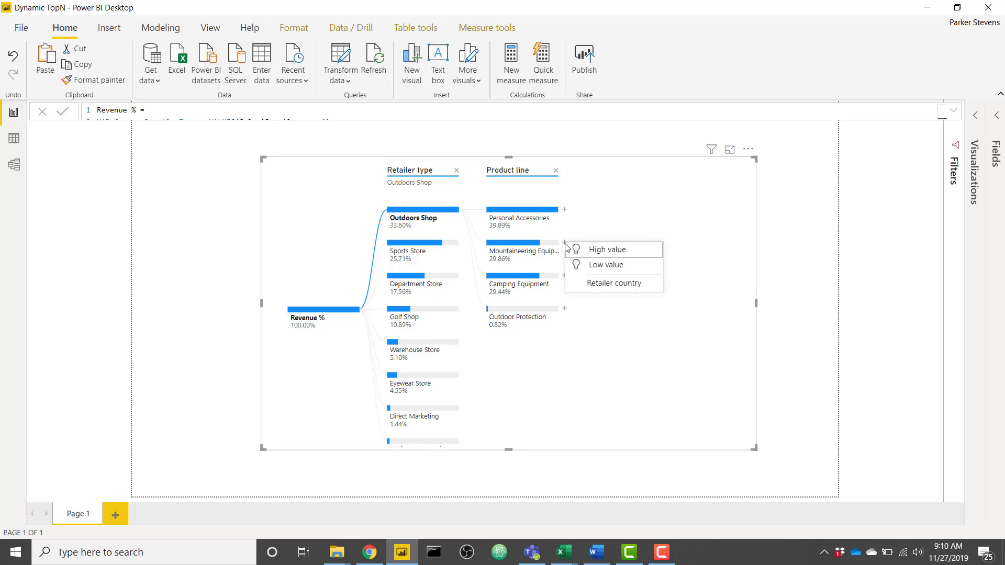
left_click(598, 284)
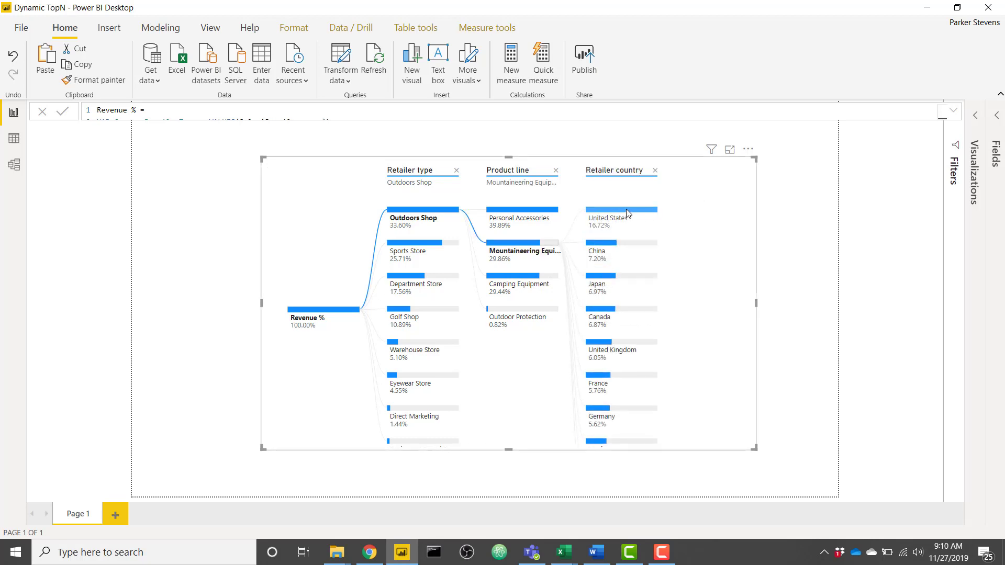
mouse_move(618, 222)
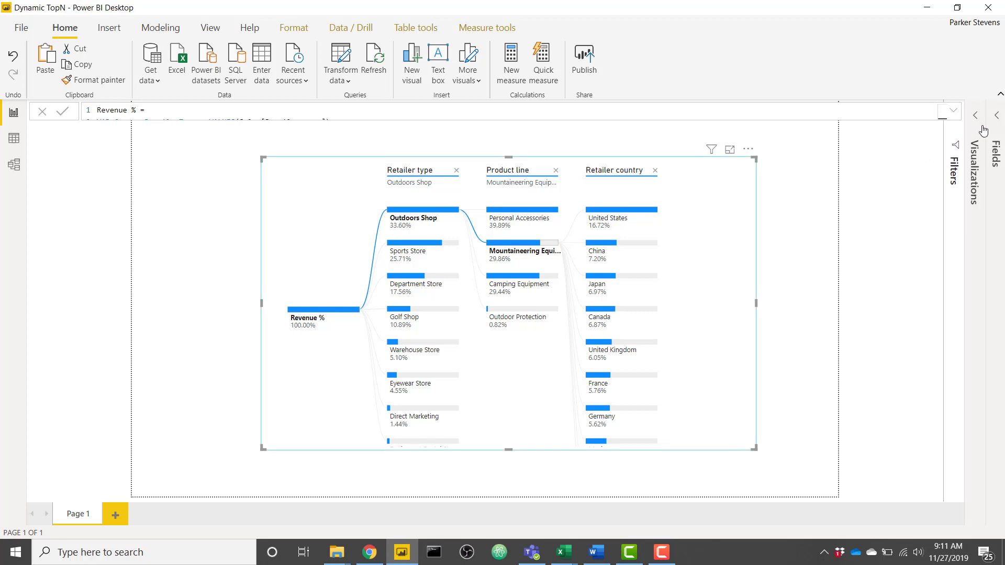
- Show the data fields and the visual's settings, then replace the analyzed Revenue % measure with the Revenue field
left_click(999, 116)
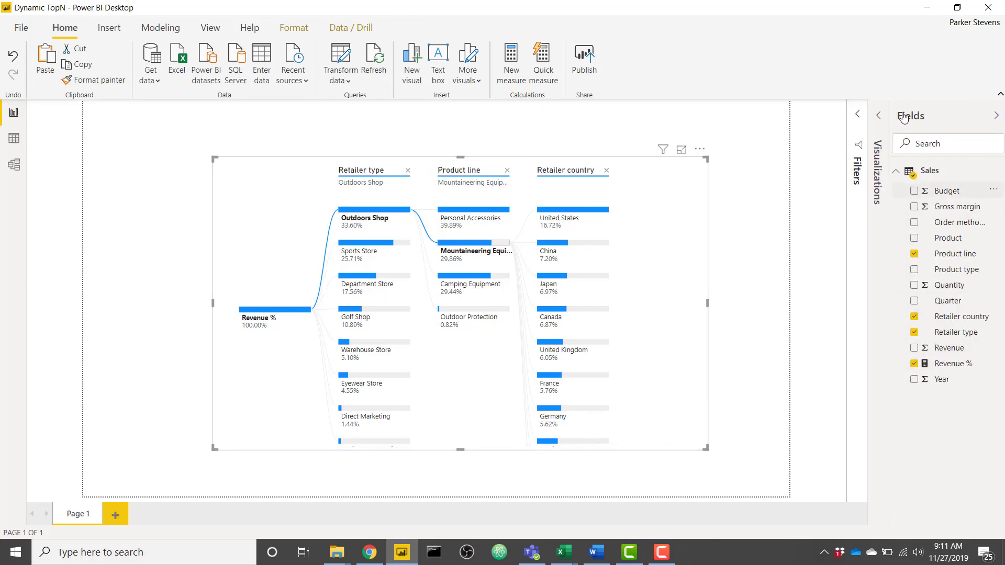
left_click(879, 116)
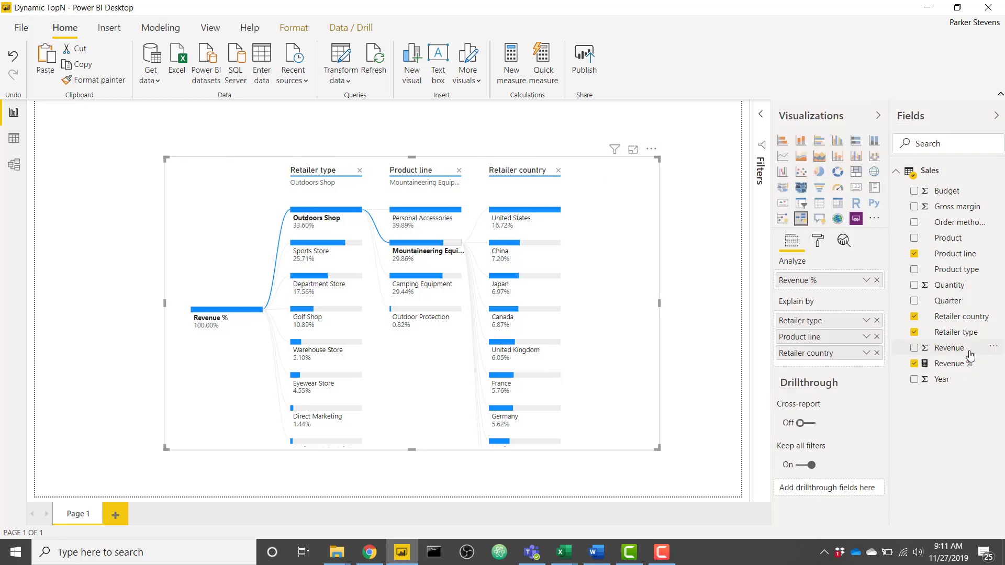
left_click_drag(970, 351, 866, 284)
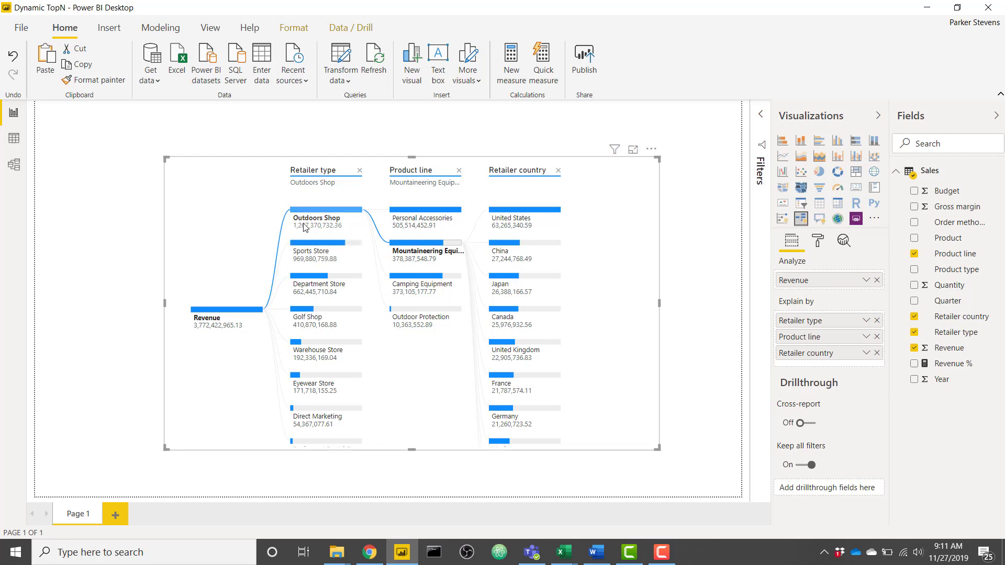
- Show the analyzed Revenue value as percent of grand total in the decomposition tree
left_click(866, 281)
mouse_move(911, 484)
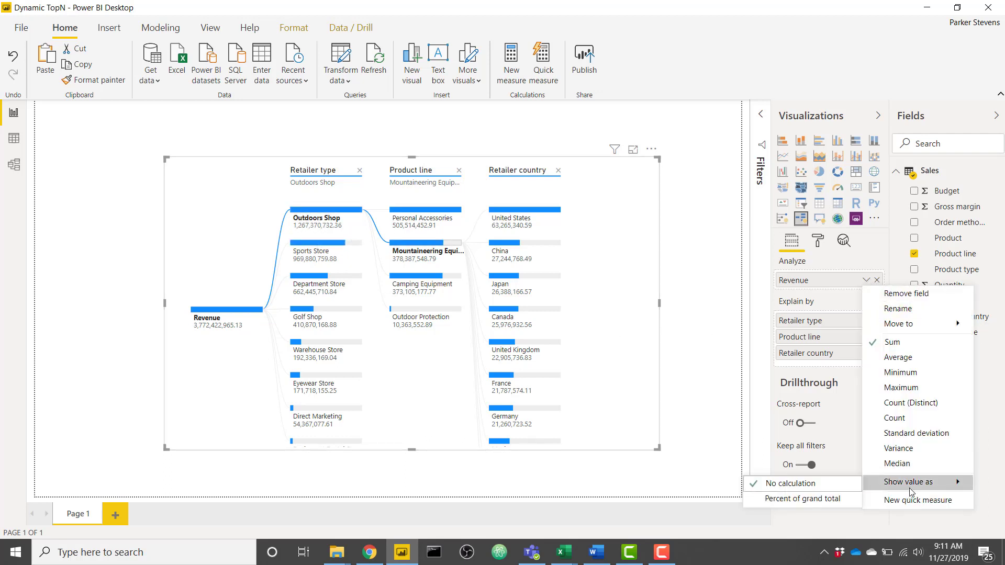
left_click(799, 500)
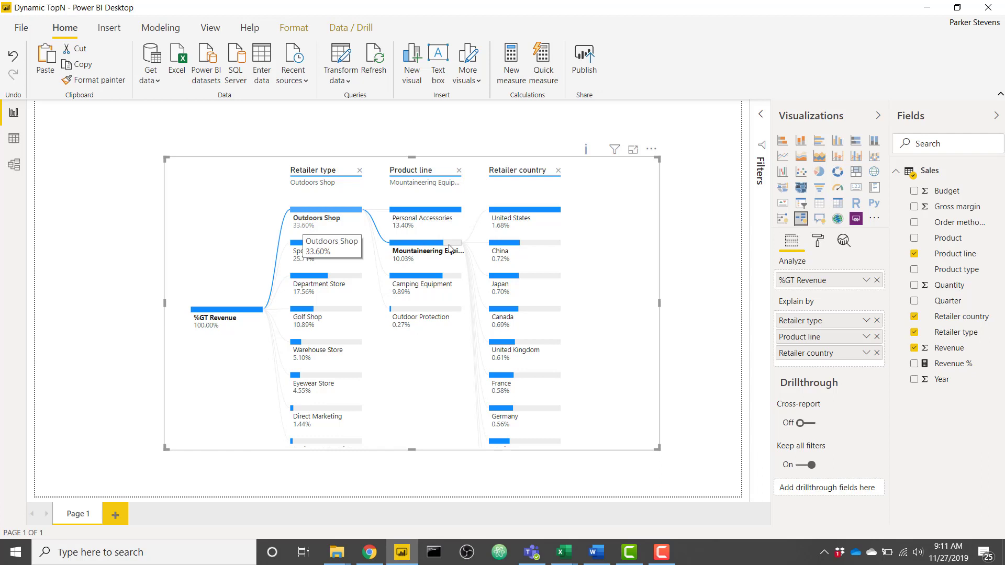
- Put the Revenue % measure back as the analyzed value of the decomposition tree and deselect the visual
left_click_drag(949, 363, 827, 283)
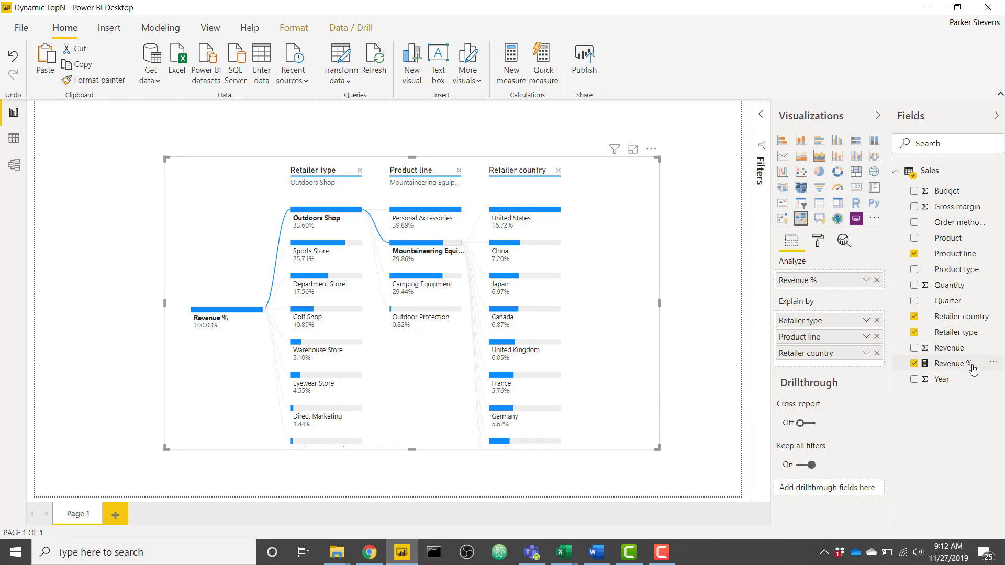
left_click(703, 347)
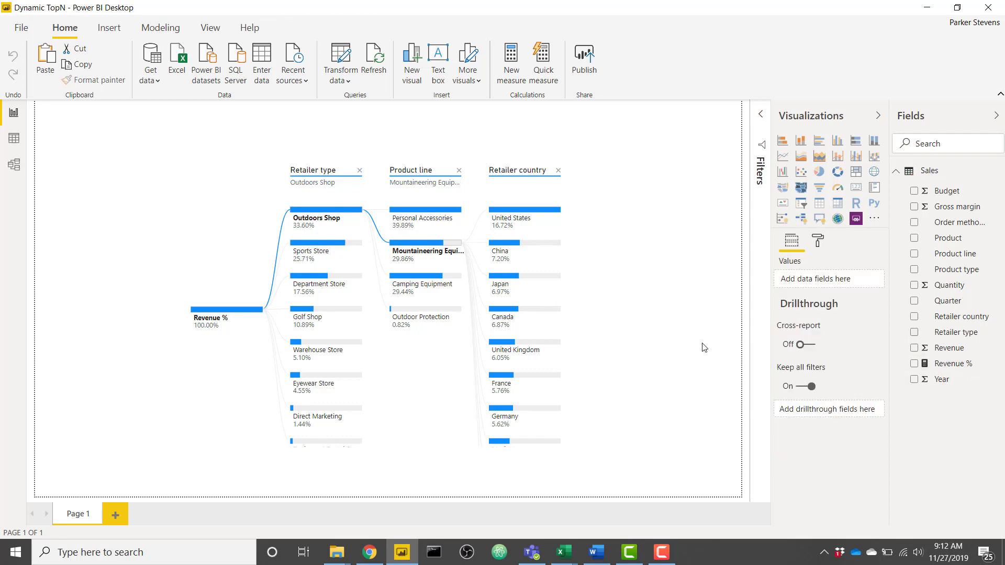
- Examine the Revenue % measure's formula, especially the CurrentRetailerType and CurrentProductLine variables, alongside the tree's Explain by fields
left_click(936, 365)
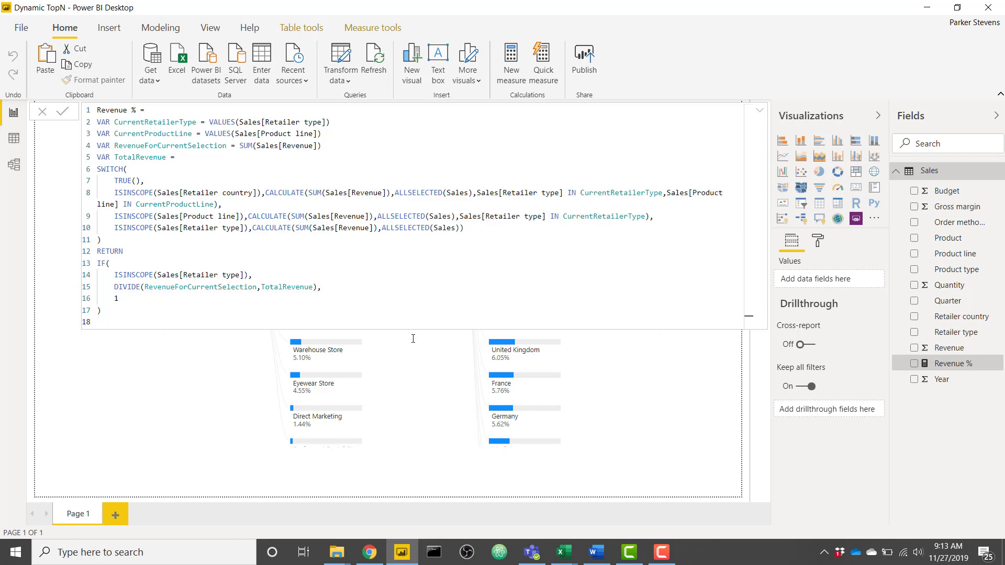
left_click(619, 403)
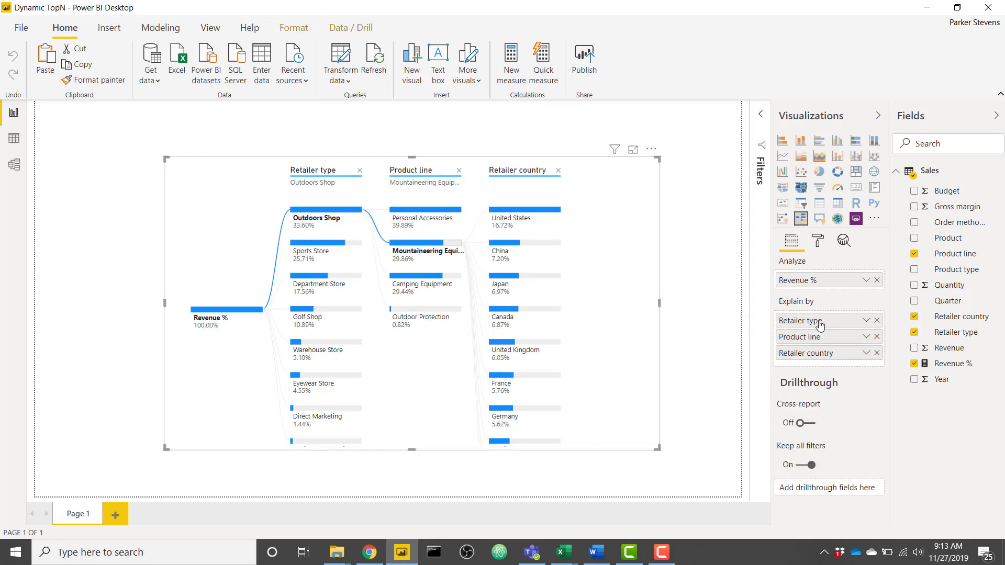
left_click(960, 366)
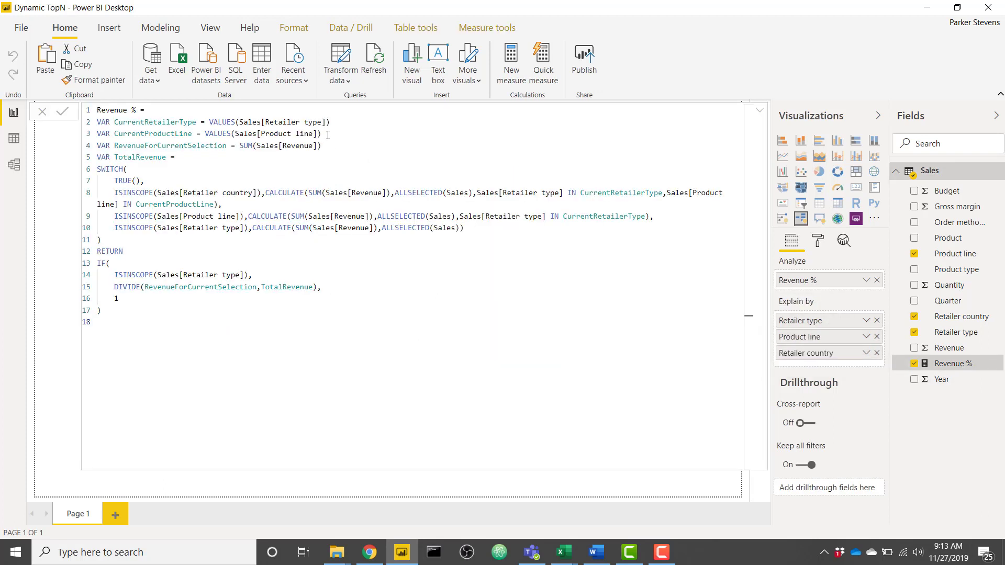
left_click_drag(328, 135, 97, 126)
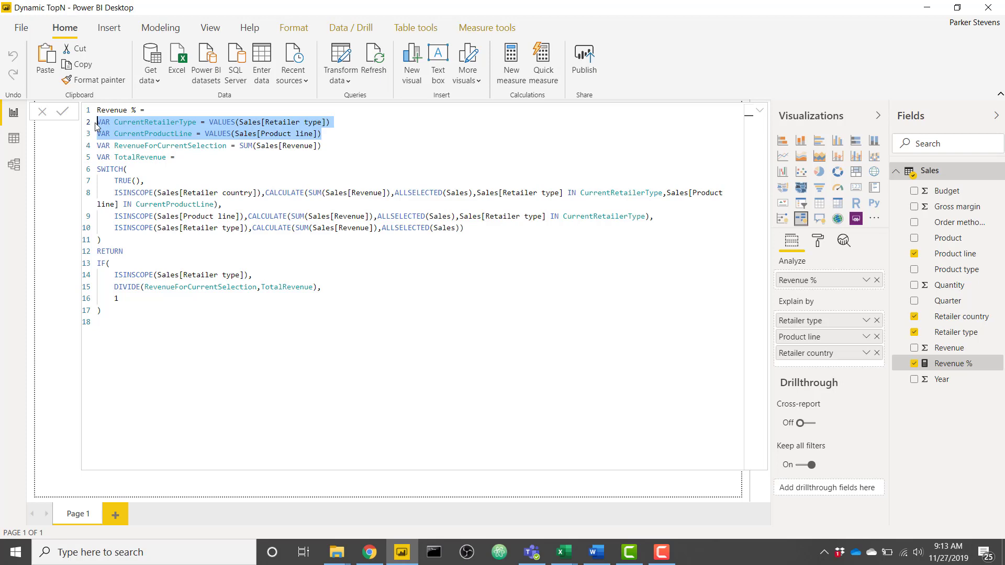
left_click(253, 157)
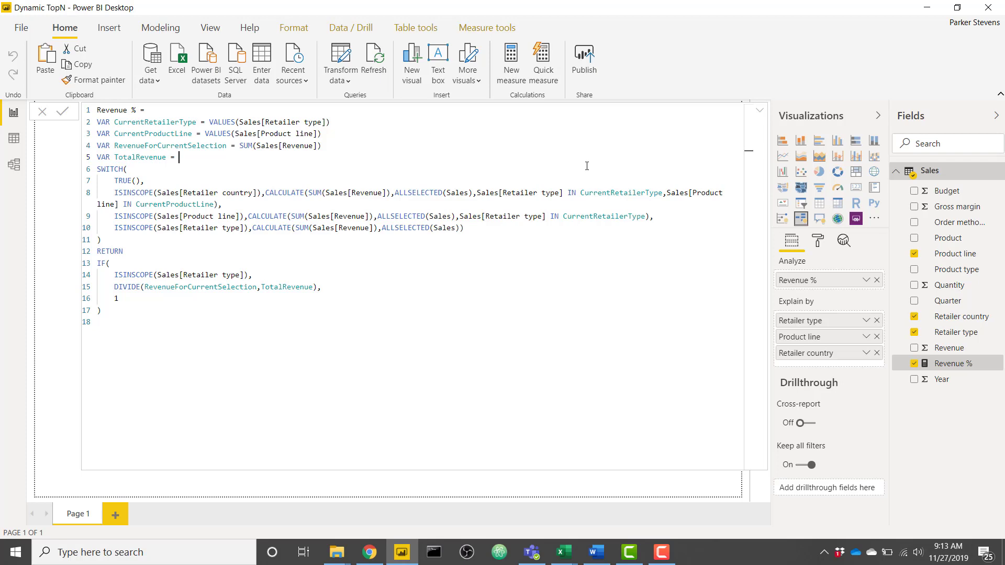
left_click(758, 115)
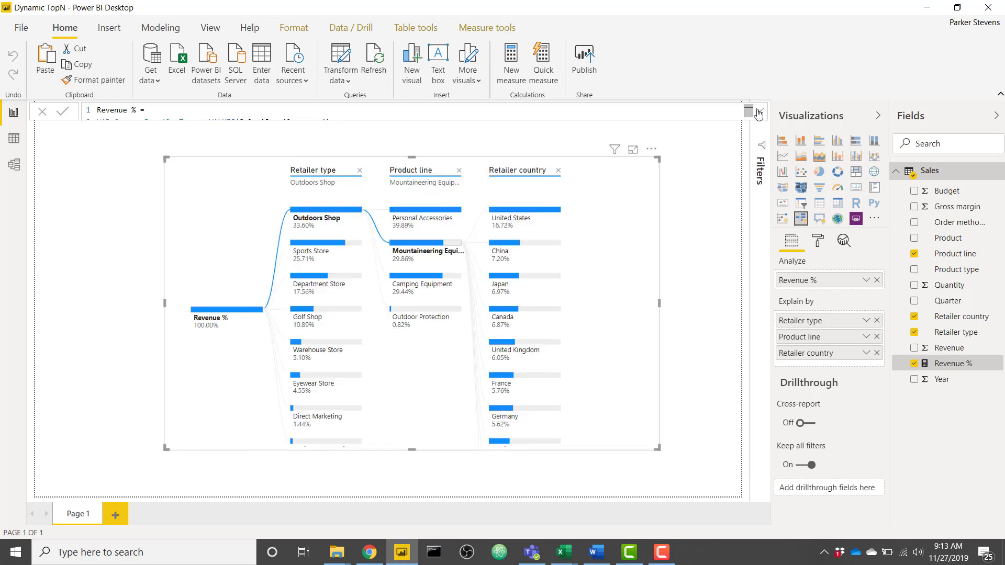
- Remove the Retailer country level from the tree and examine the CALCULATE expression for Retailer country in the Revenue % formula
left_click(559, 171)
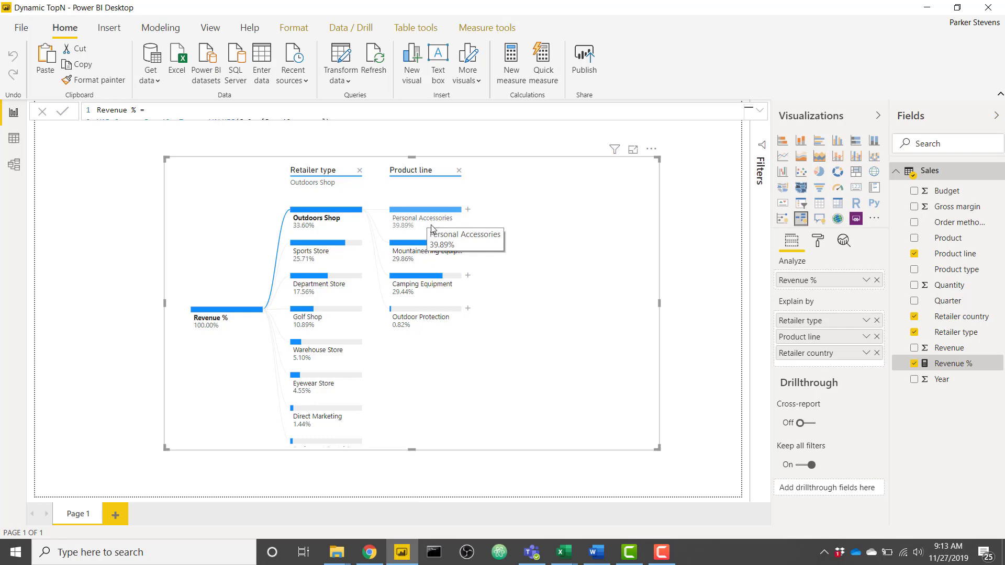
left_click(758, 111)
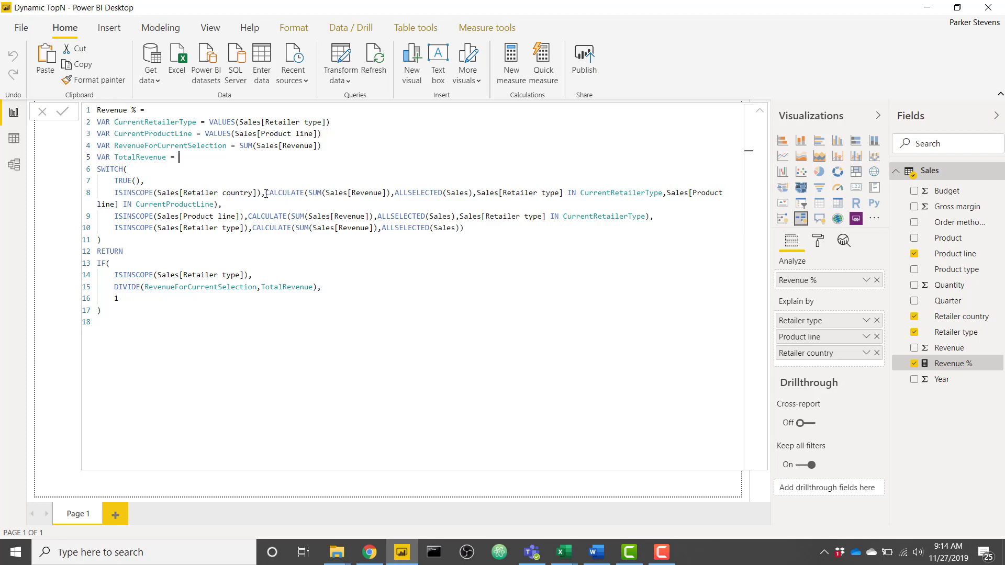
left_click_drag(265, 194, 275, 203)
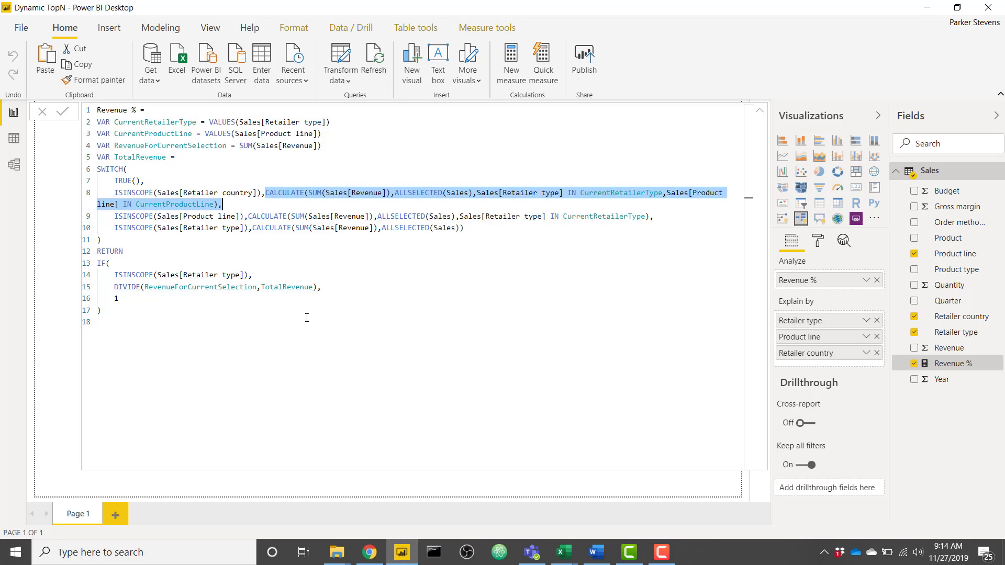
- Comment out the IF block after RETURN in the Revenue % measure and return IF(ISINSCOPE(Sales[Retailer country]),1,0) instead
left_click_drag(102, 309, 99, 263)
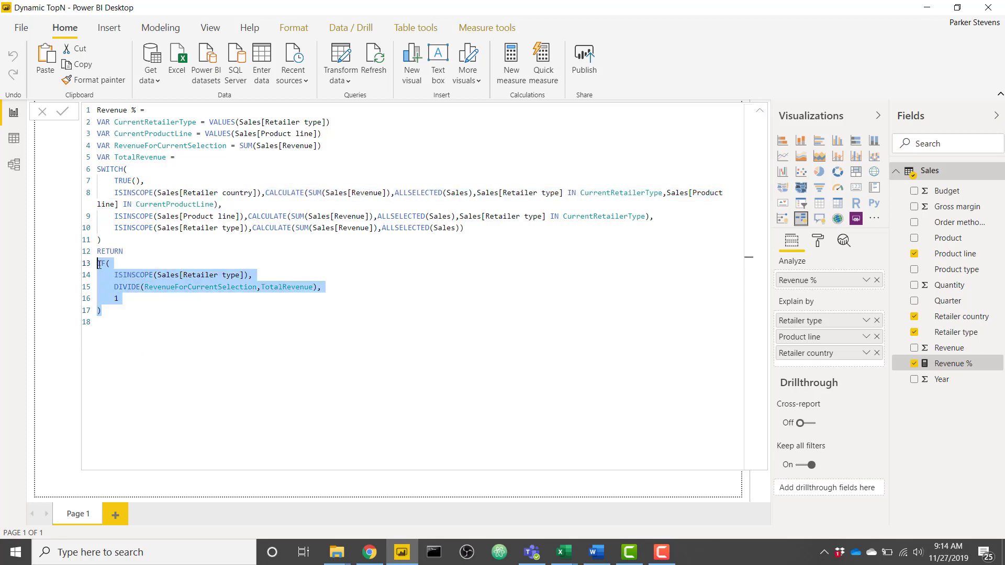
key("ctrl+slash")
left_click(150, 328)
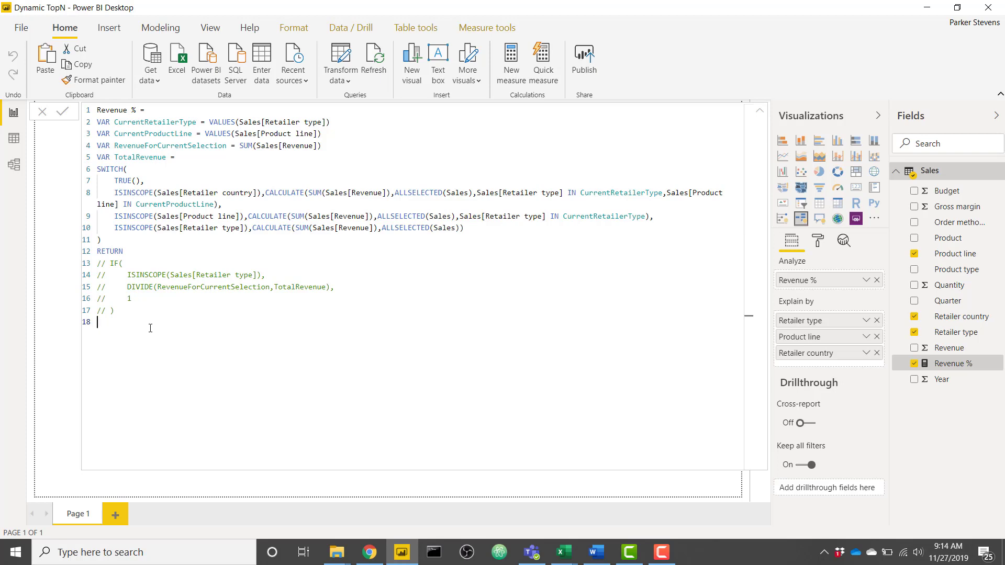
type("IF(ISI")
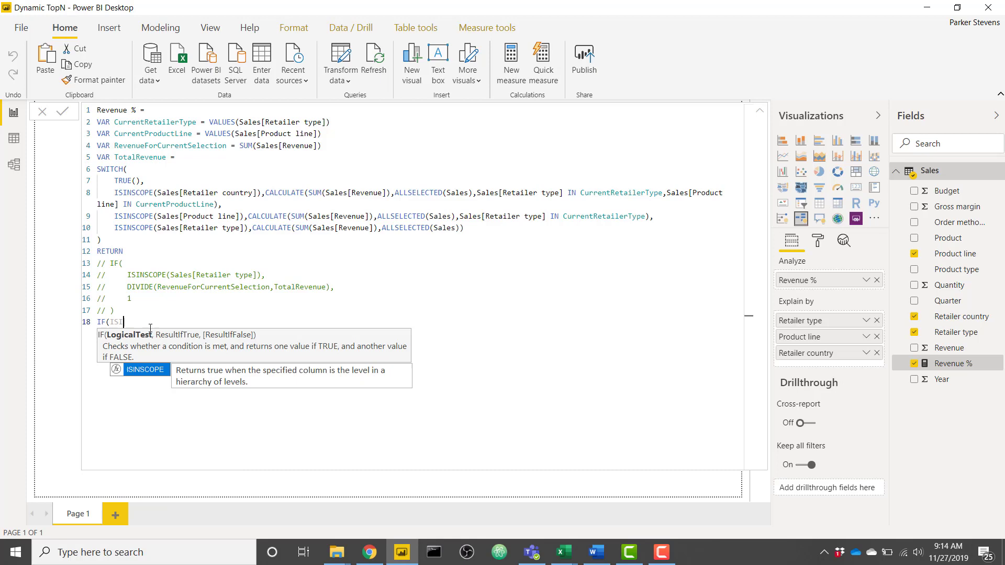
key("Tab")
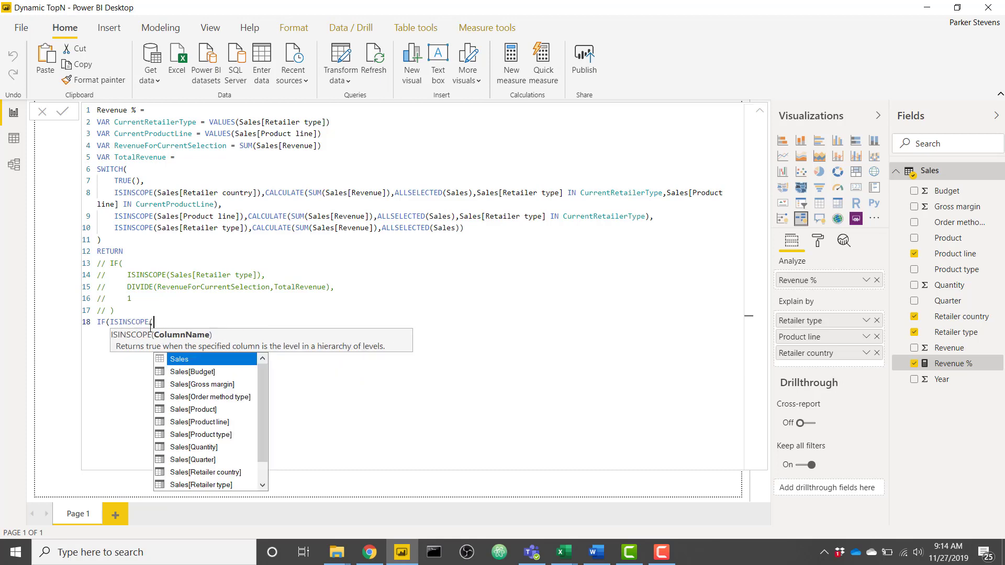
type("ret")
key("Tab")
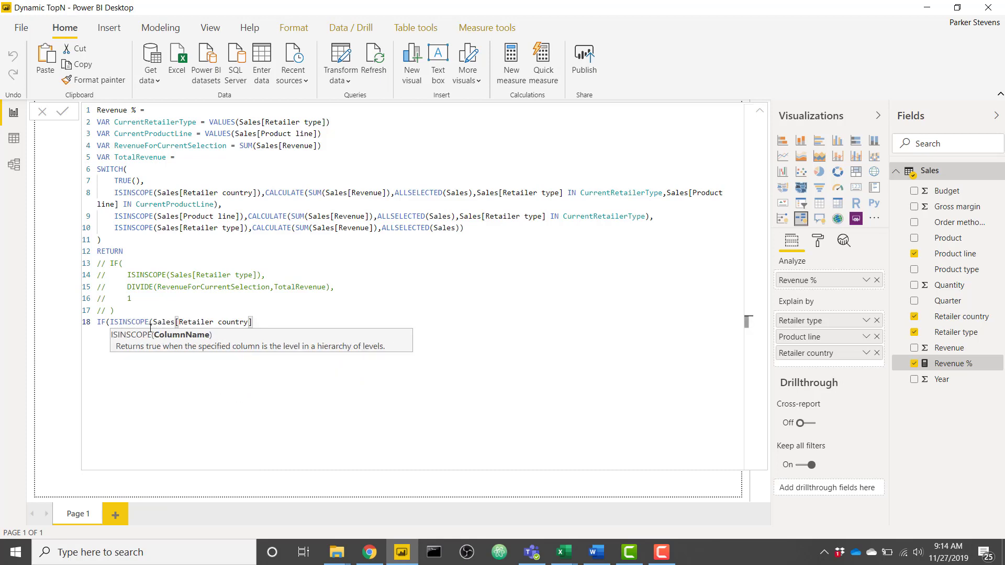
type("),1,0)")
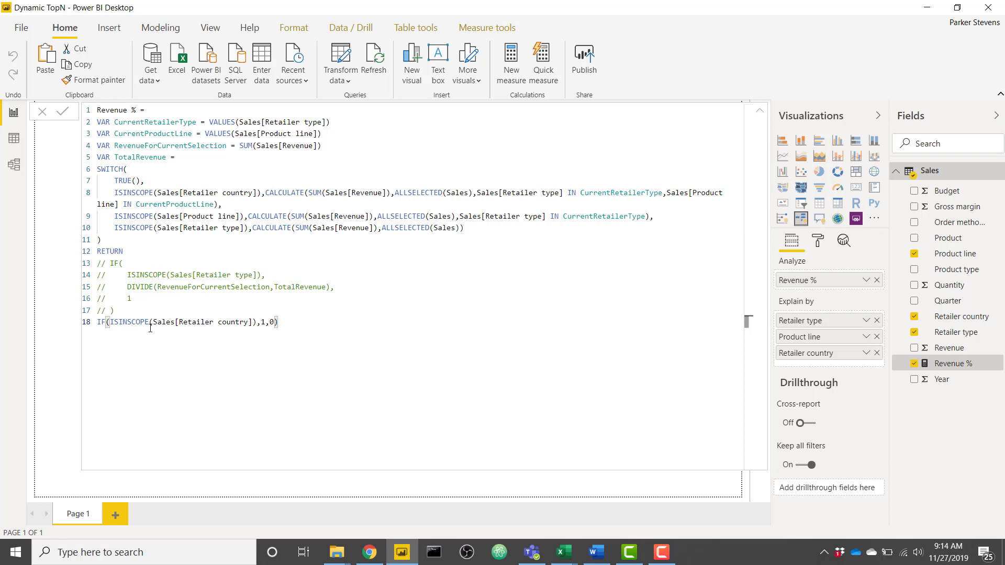
left_click(762, 112)
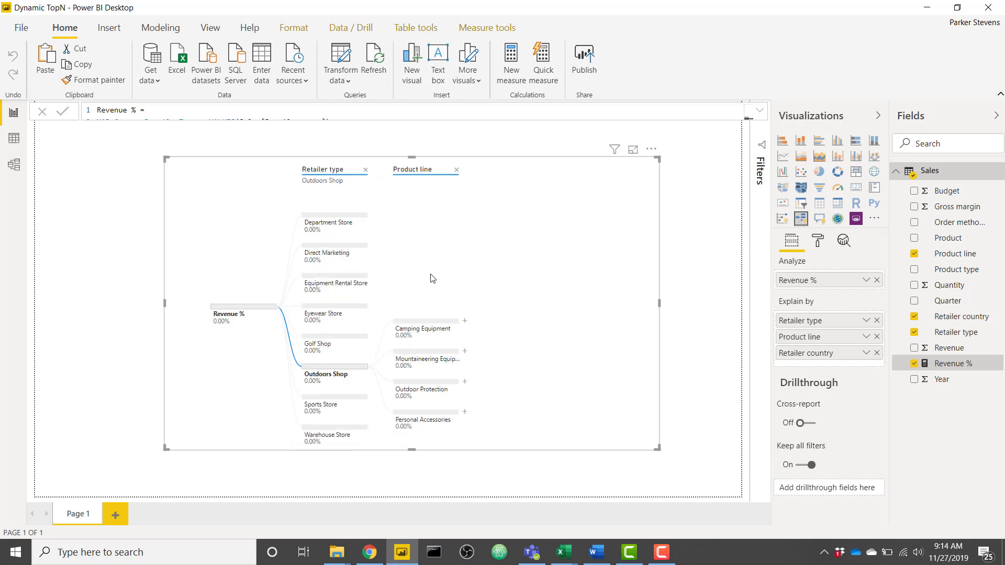
- Expand the Camping Equipment node of the decomposition tree by Retailer country
left_click(463, 316)
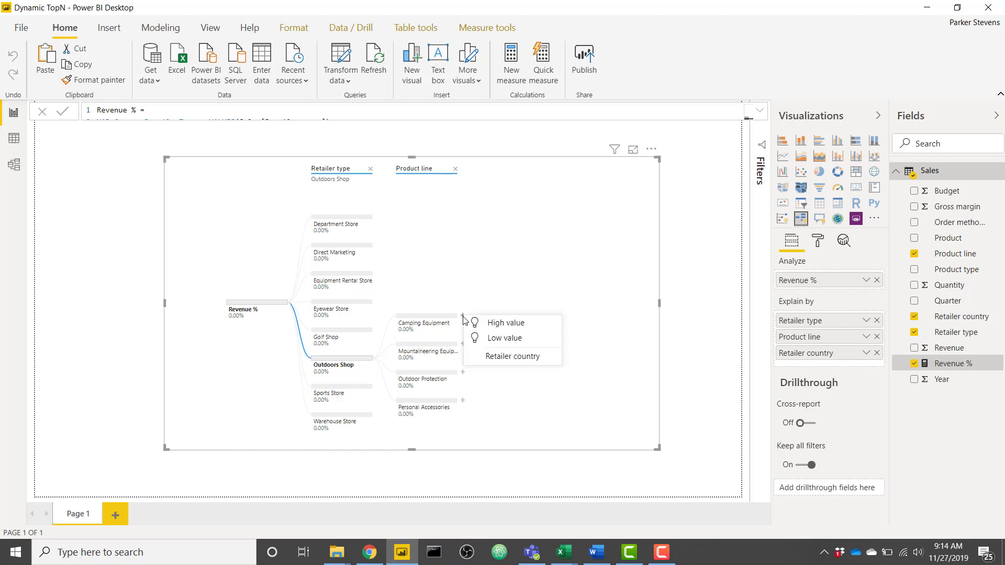
left_click(491, 356)
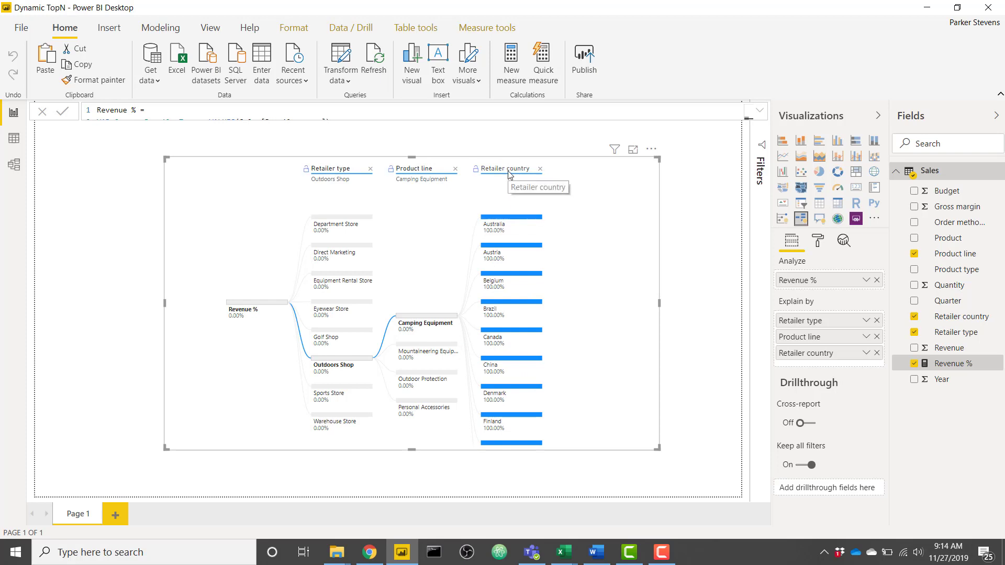
- Change the ISINSCOPE test in the Revenue % measure to Sales[Product line] and view the result in the tree
left_click(759, 109)
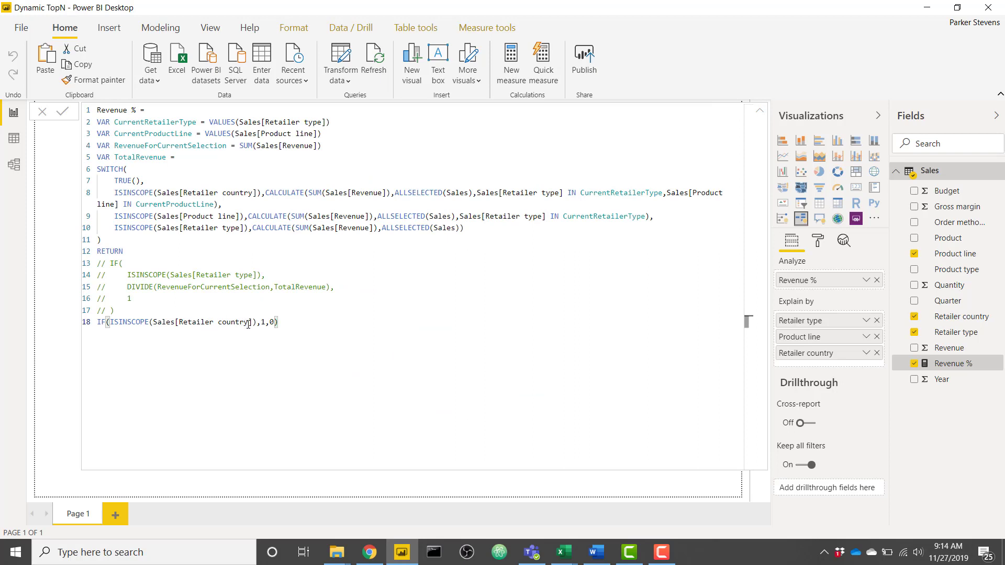
left_click_drag(248, 322, 179, 323)
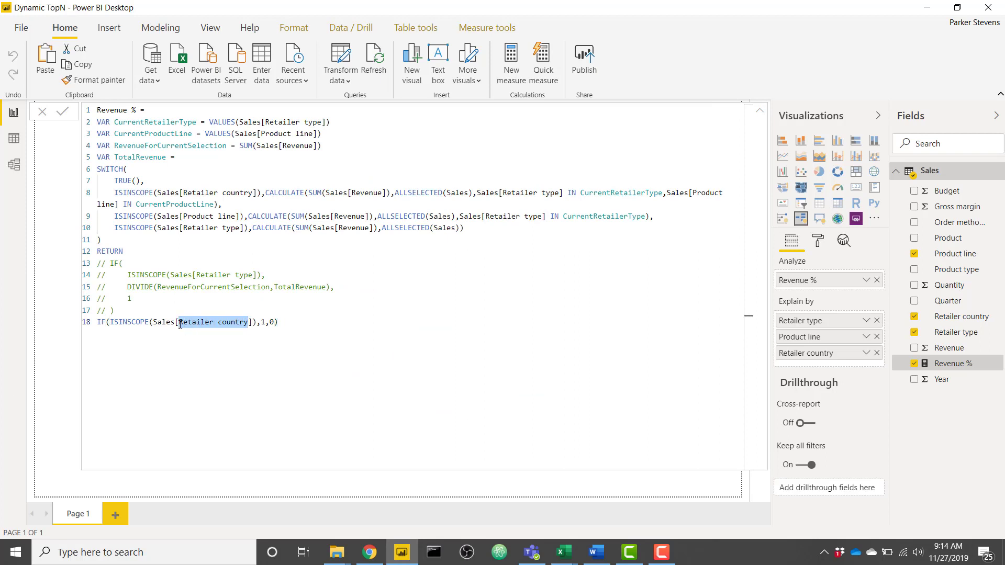
type("P")
key("Down")
key("Tab")
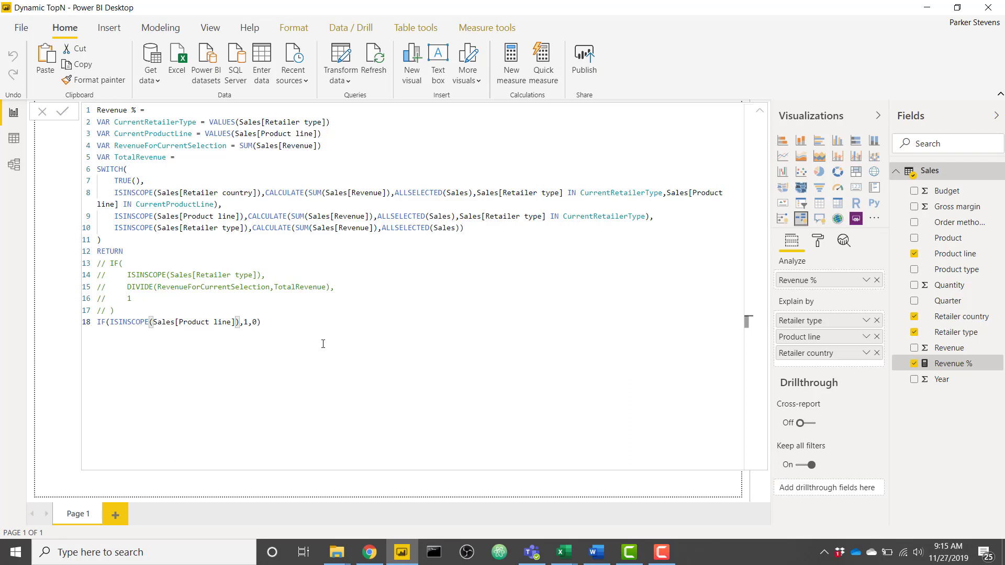
left_click(324, 342)
left_click(759, 110)
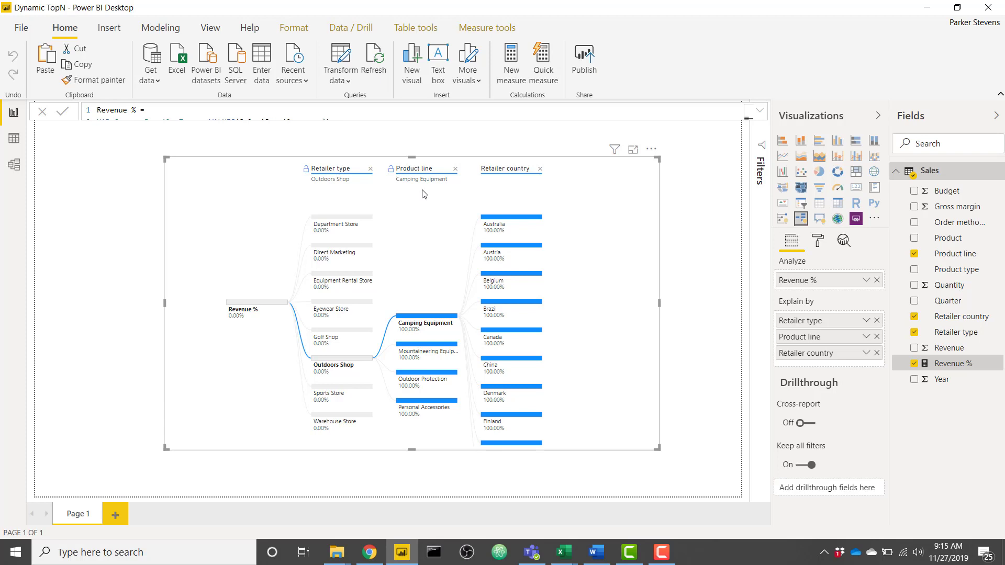
- Remove the ISINSCOPE test line and uncomment the original IF block after RETURN in the Revenue % measure
left_click(760, 111)
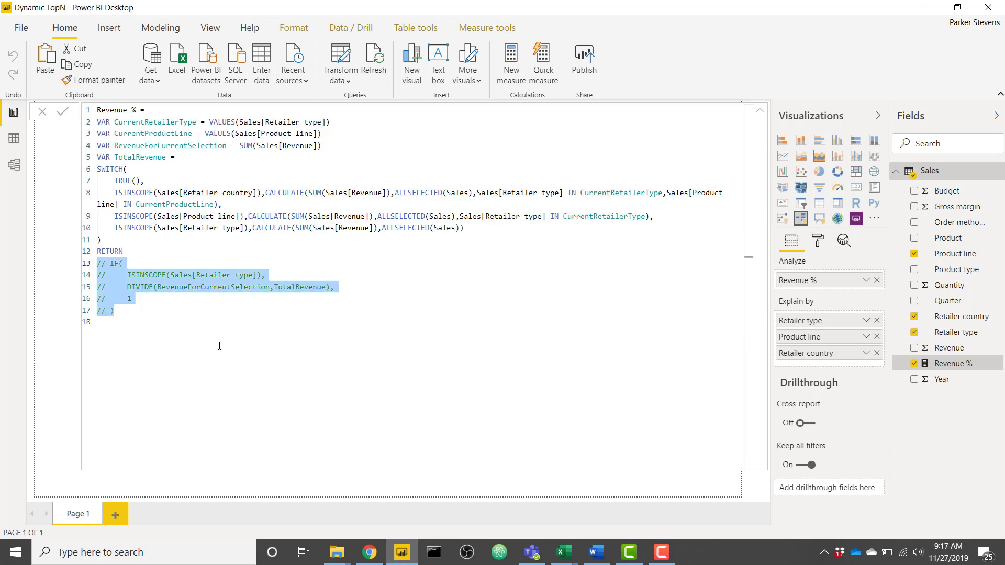
key("ctrl+slash")
left_click(172, 323)
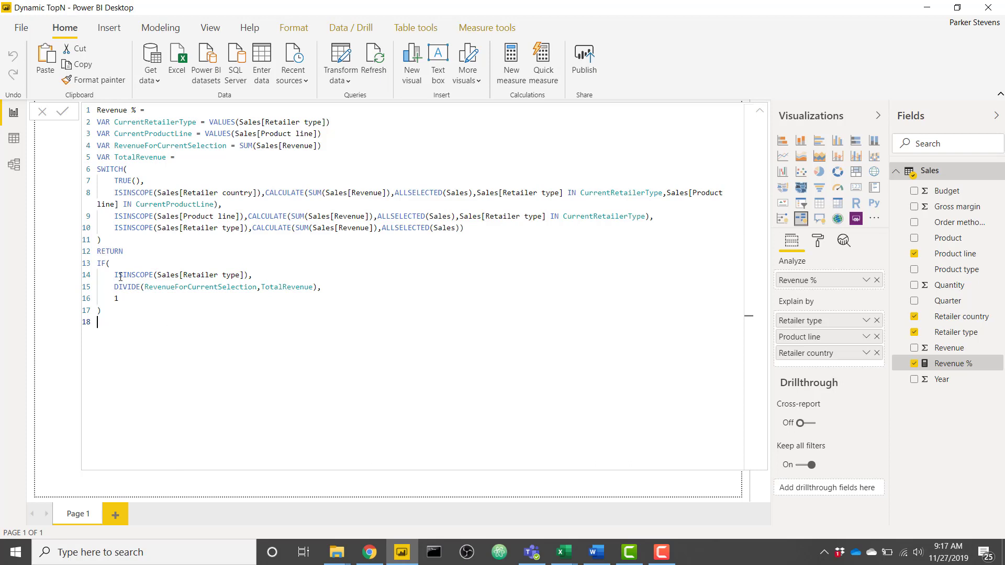
left_click(759, 110)
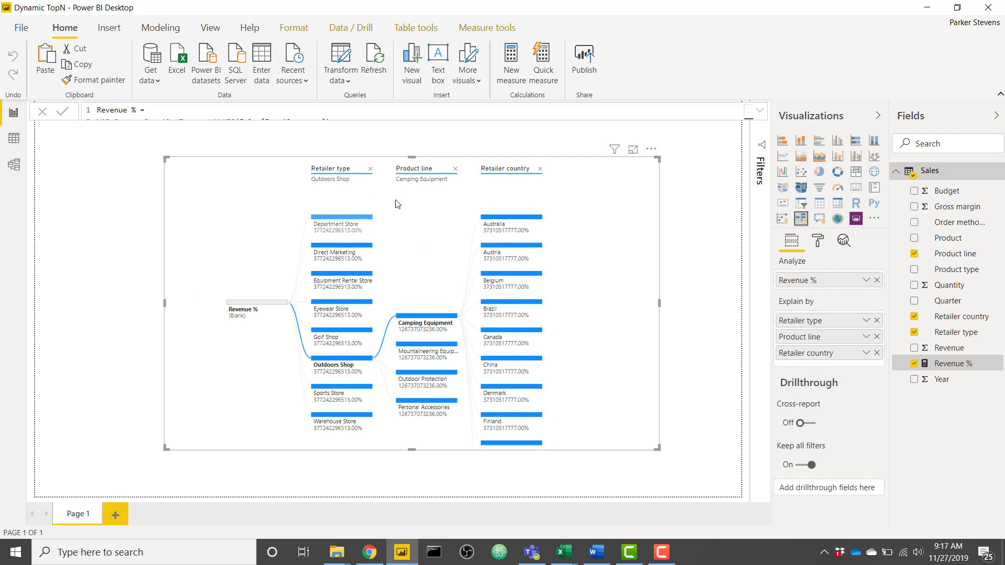
- Compare the Revenue % formula's IF block with the percentages at each level of the decomposition tree
left_click(759, 110)
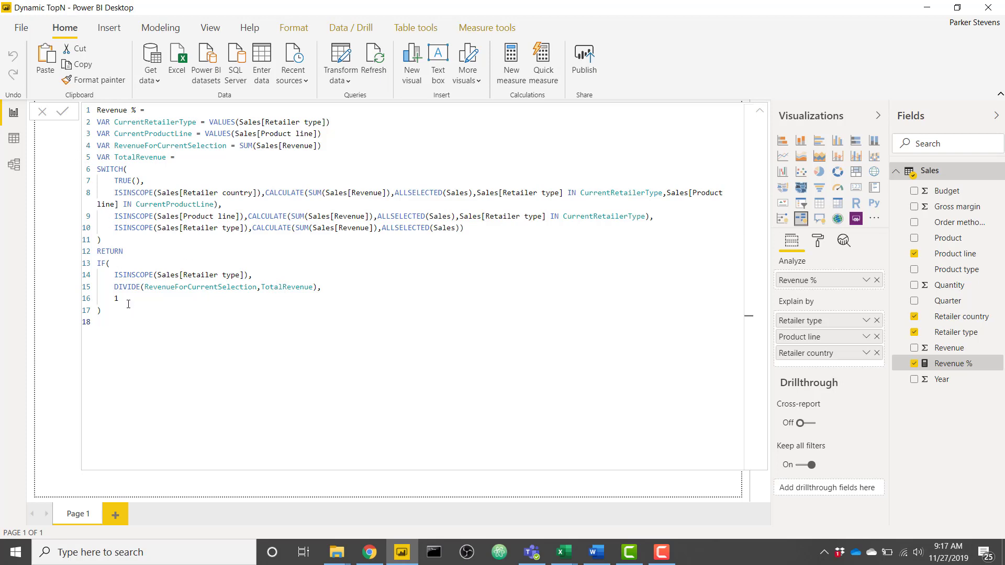
left_click(760, 112)
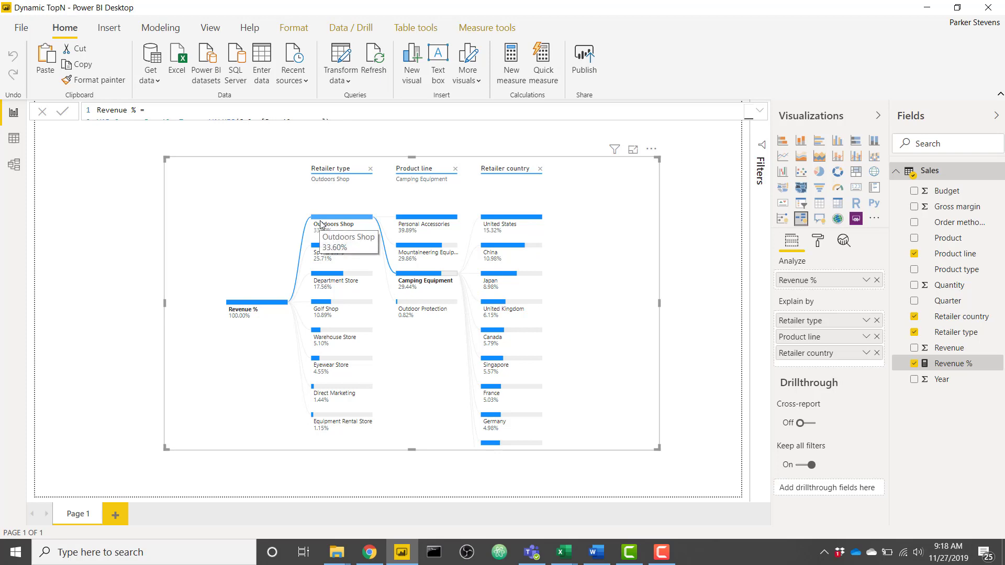
left_click(758, 111)
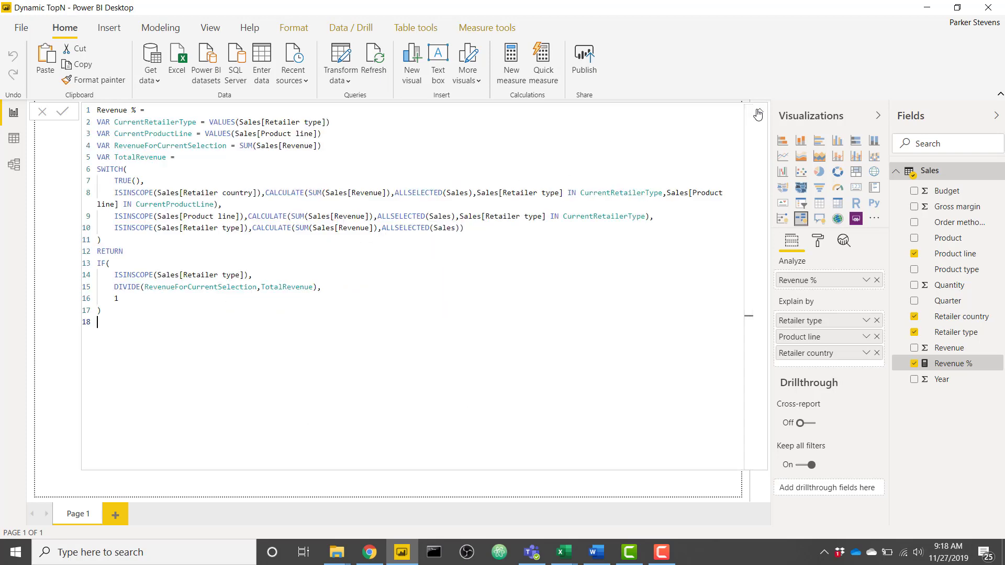
left_click(758, 113)
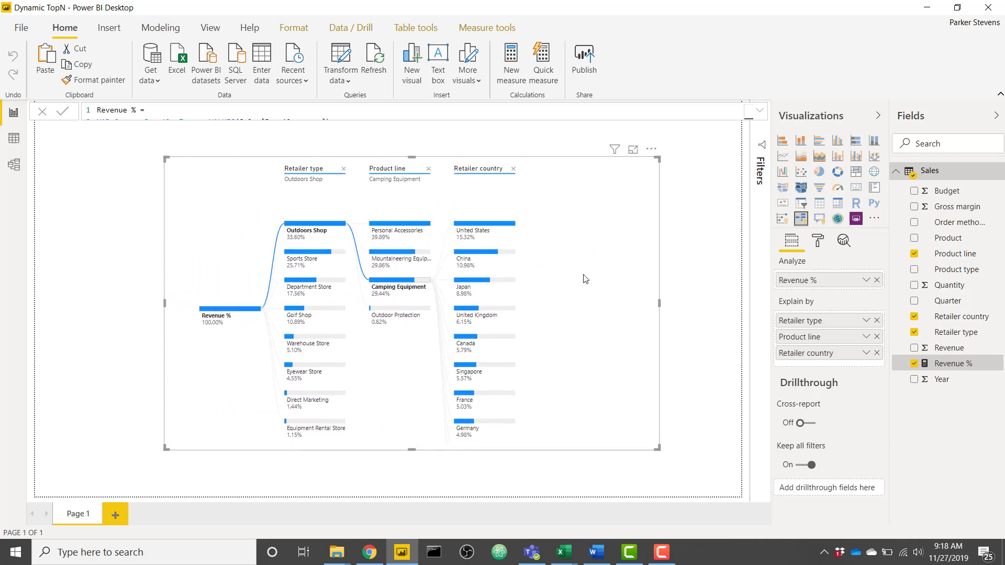
- Convert the decomposition tree to a matrix and delete the visual from the page
left_click(837, 203)
left_click(613, 305)
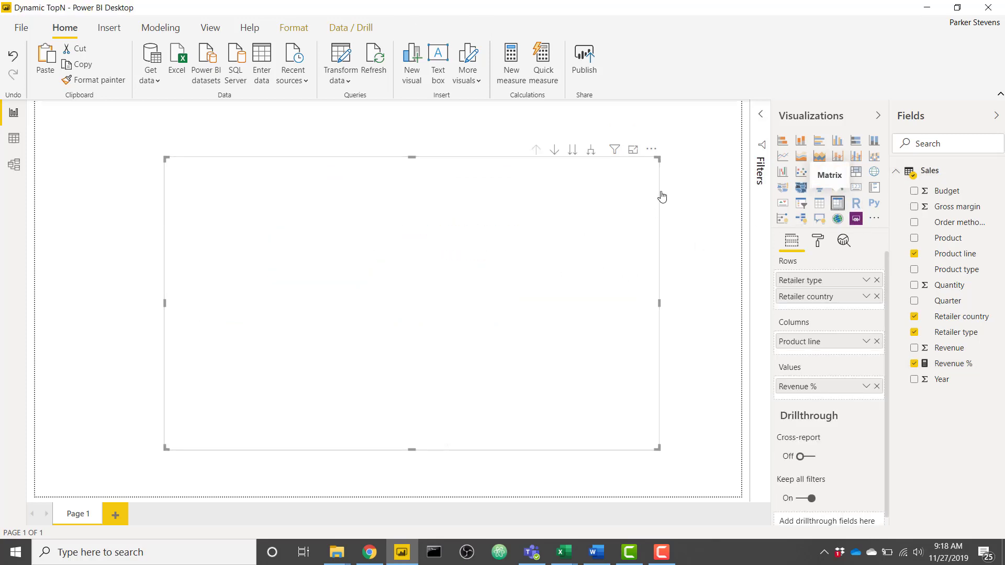
key("Delete")
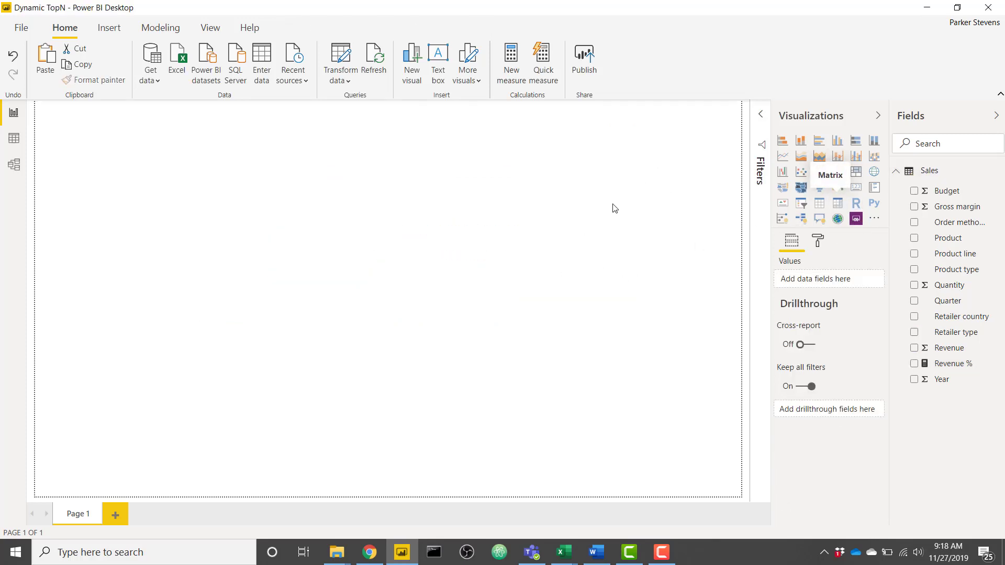
- Insert a new matrix visual, enlarge it and place it near the middle of the page
left_click(837, 203)
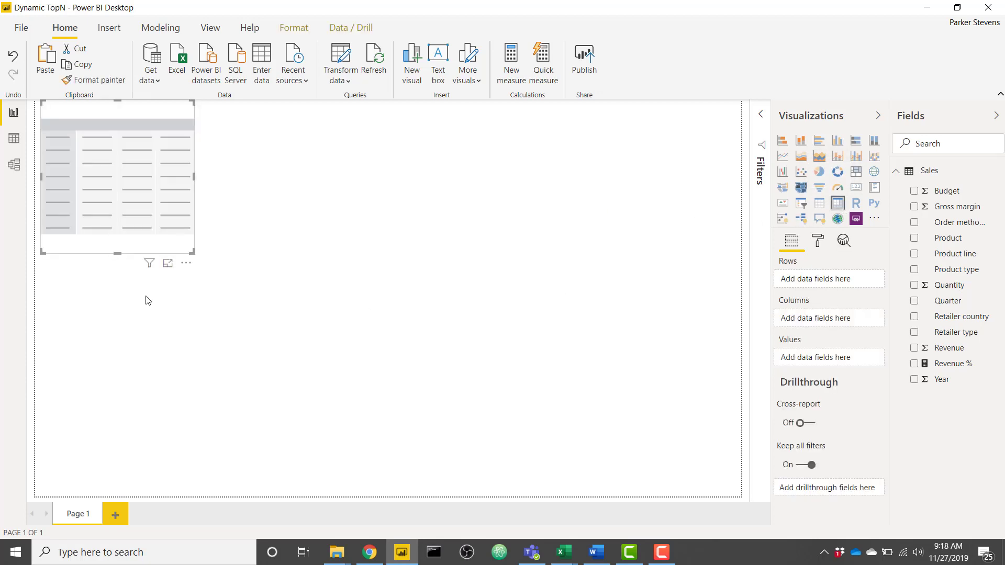
left_click_drag(193, 254, 383, 360)
left_click_drag(322, 260, 482, 306)
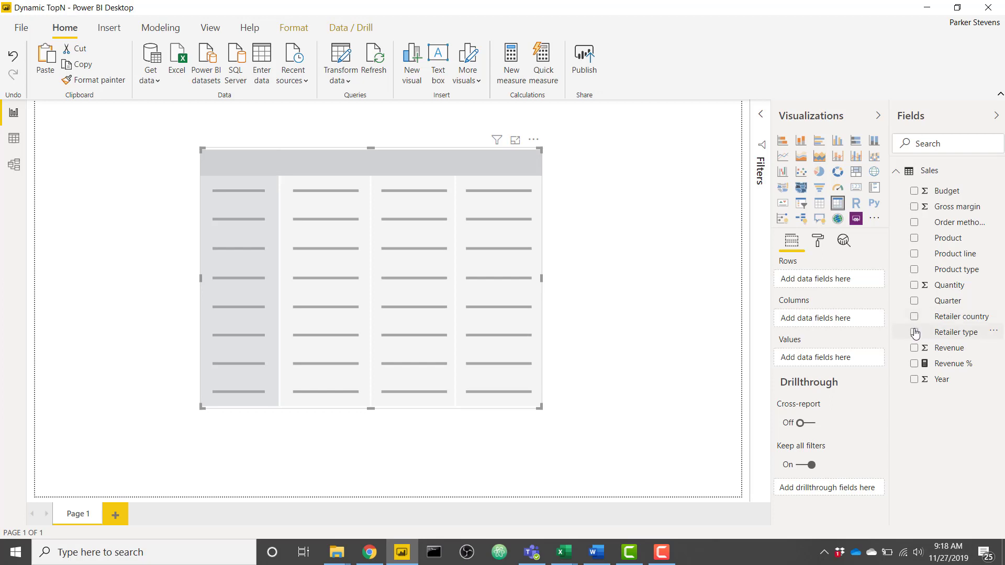
- Fill the matrix with Retailer type, Product line and Retailer country as rows in that order and Revenue % as values
left_click(914, 332)
left_click(914, 255)
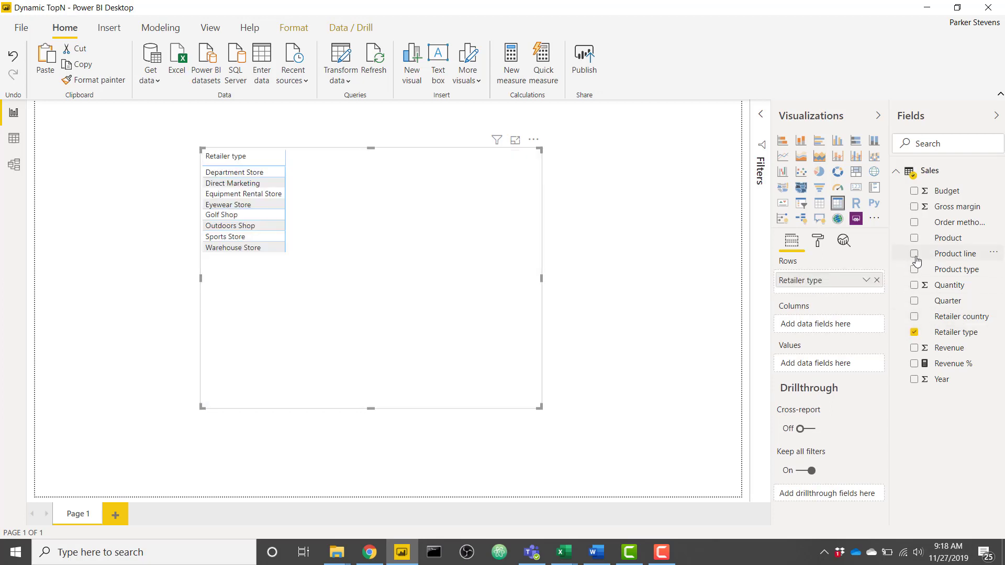
left_click(914, 318)
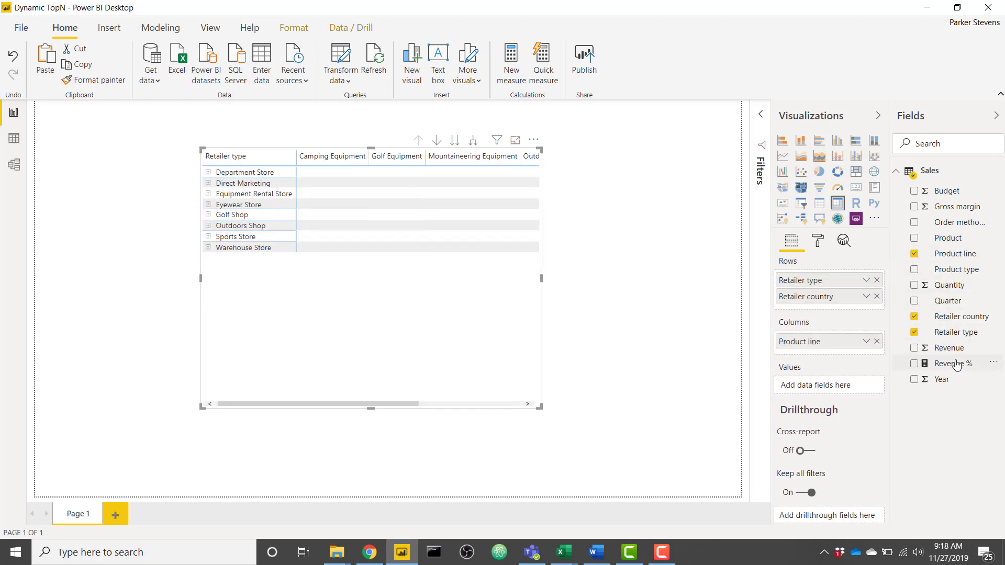
left_click_drag(951, 362, 842, 394)
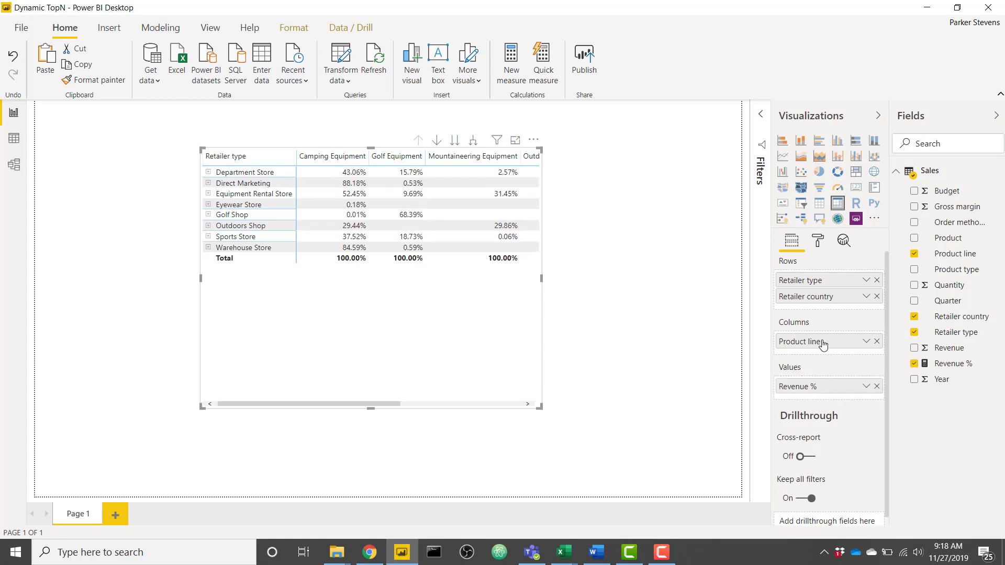
left_click_drag(823, 341, 825, 290)
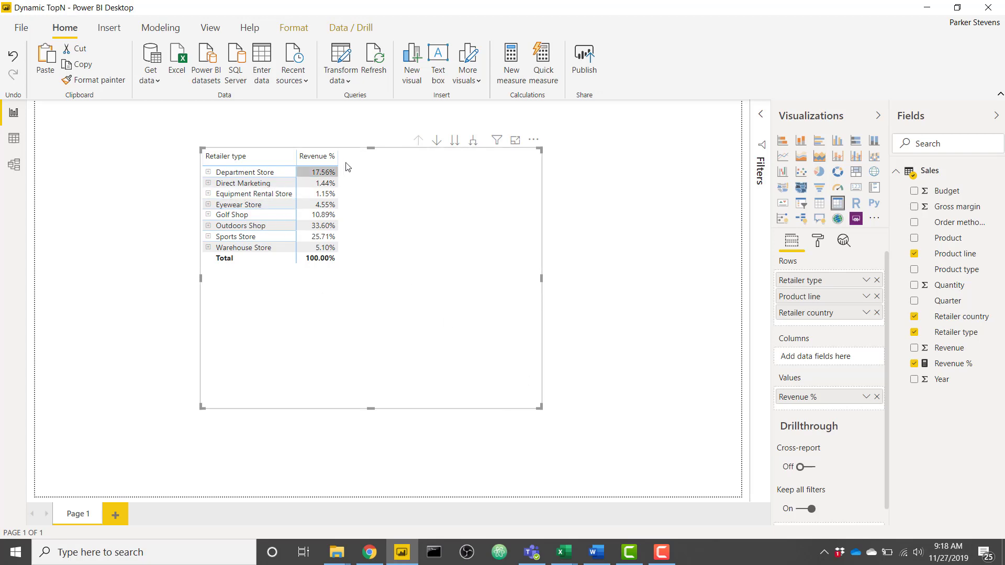
- Sort the matrix by Revenue % in descending order and expand Outdoors Shop and its Camping Equipment row
left_click(326, 157)
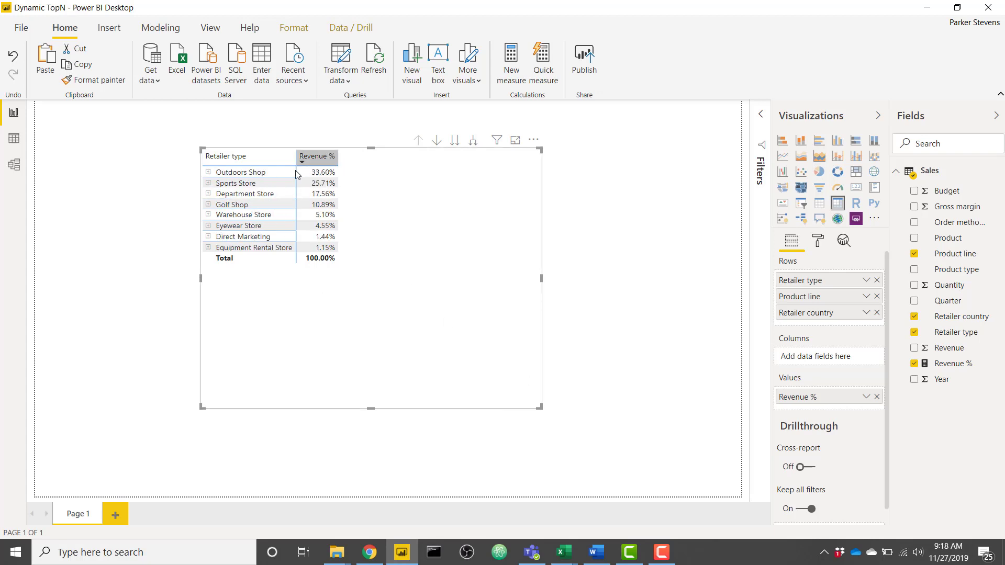
left_click(209, 173)
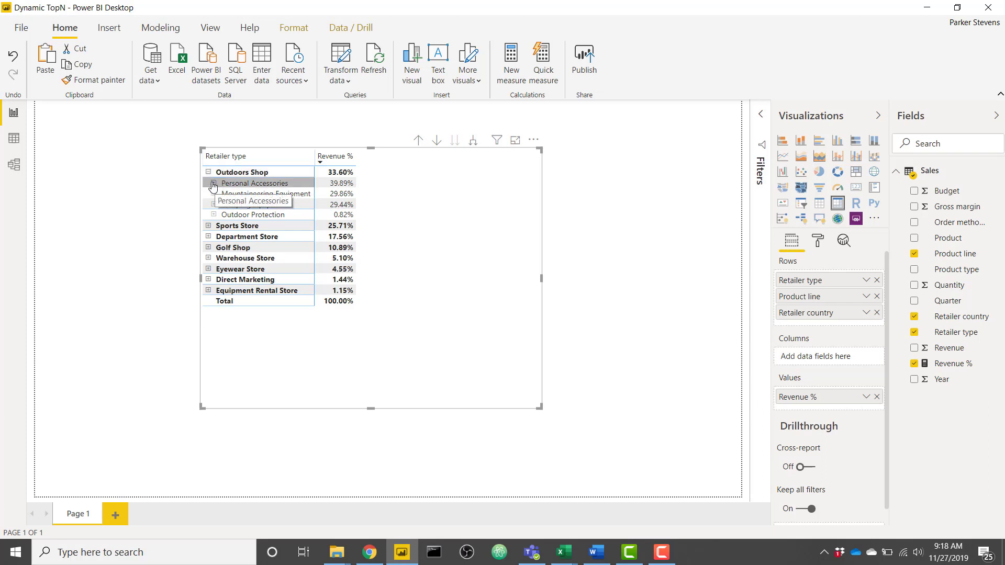
left_click(213, 205)
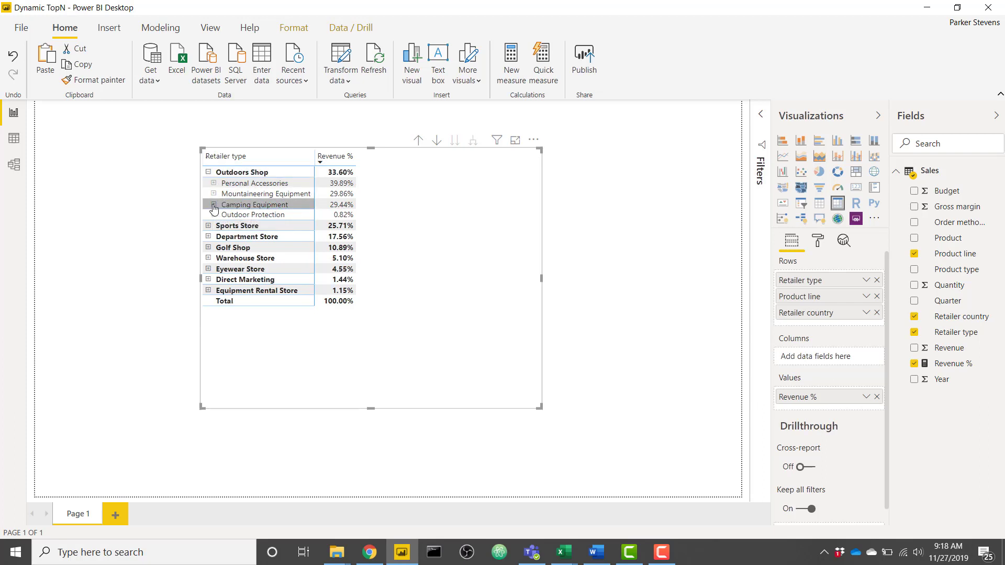